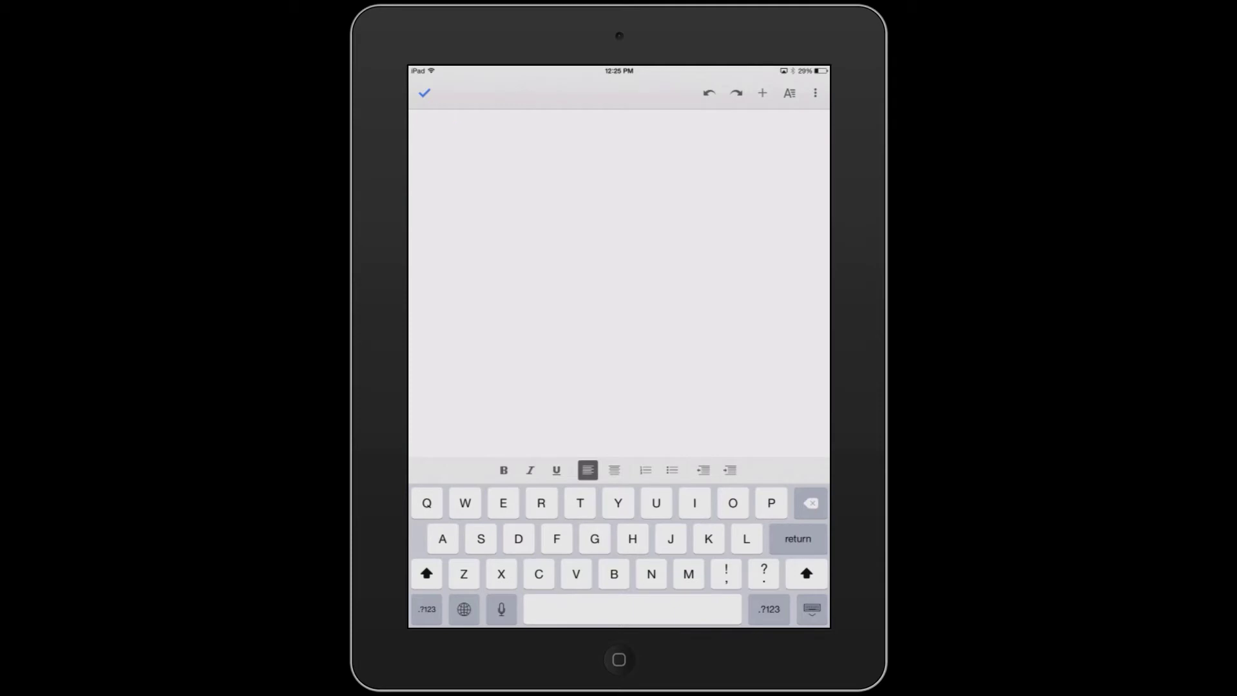
Step: Start dictation to speak the punctuated sentences about finding water on Mars
left_click(502, 609)
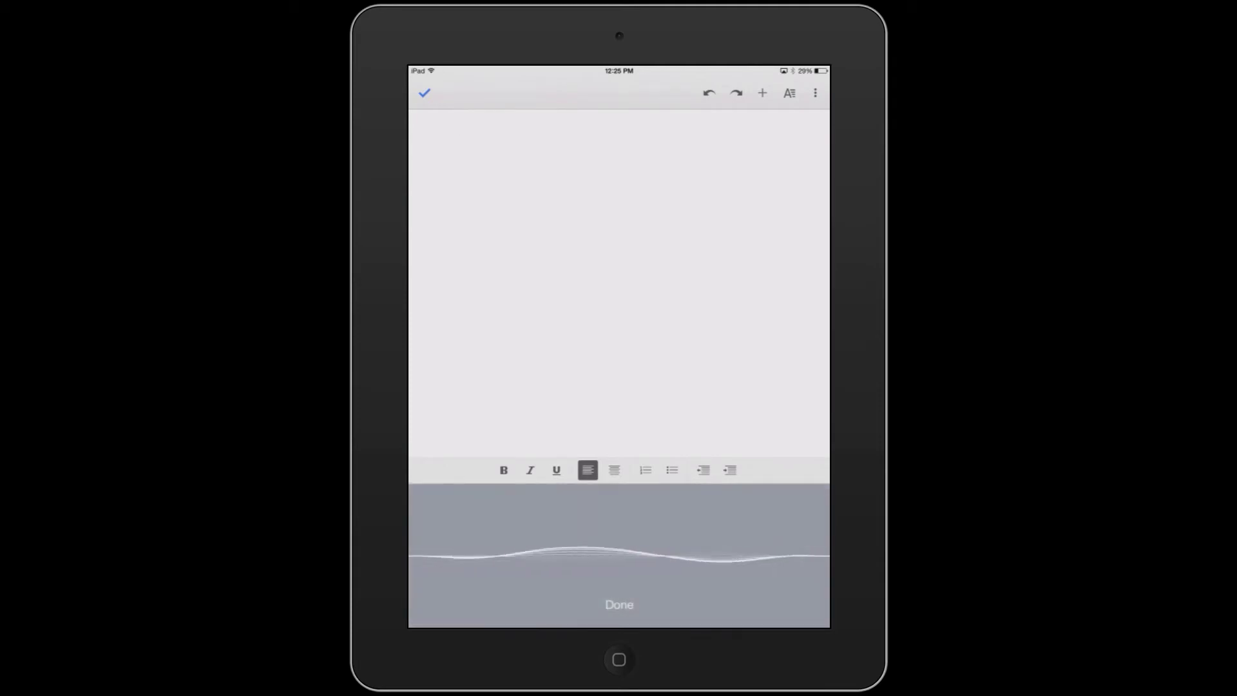